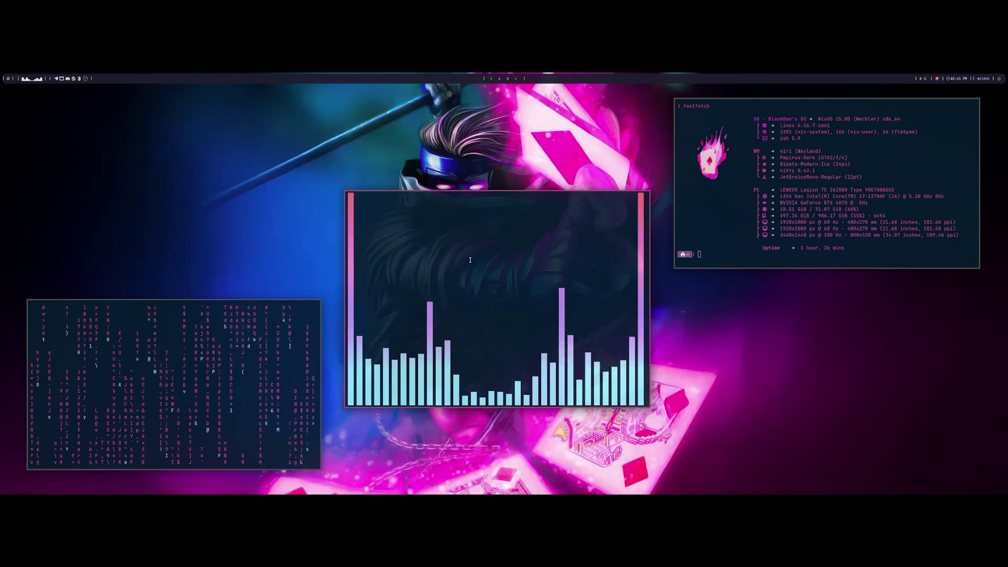
Scroll across Niri workspaces to reach Steam's THE FINALS library page beside the match results
scroll(467, 254, "up", 1)
scroll(467, 255, "down", 1)
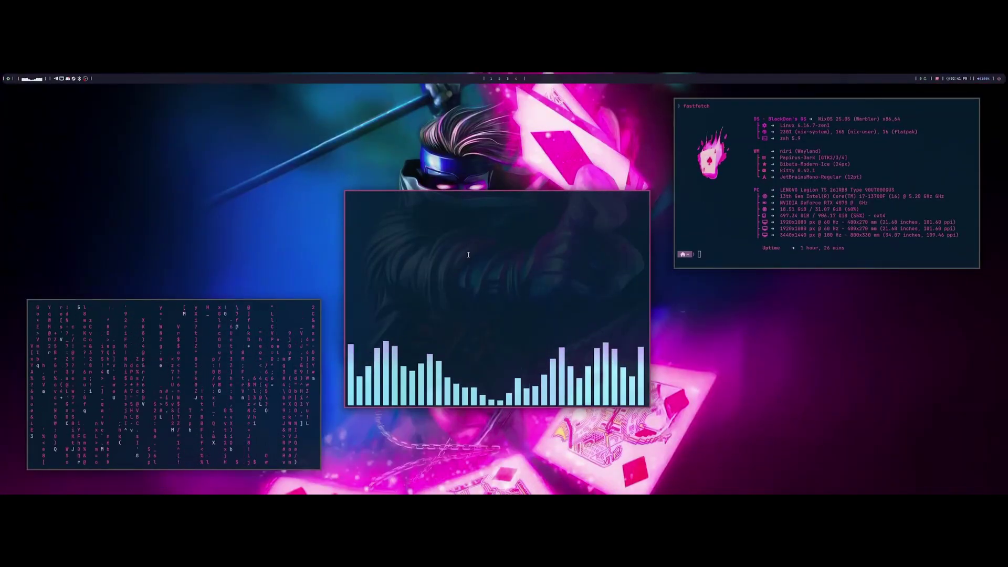
scroll(468, 255, "down", 1)
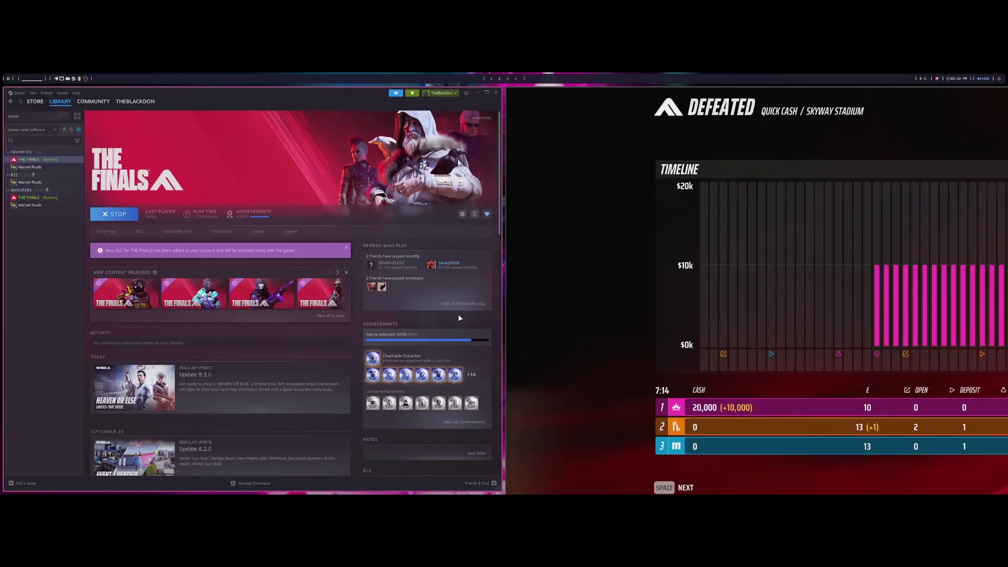
Open hosts/nix-deck/variables.nix and highlight controllerSupportEnable on line 30
key("super+2")
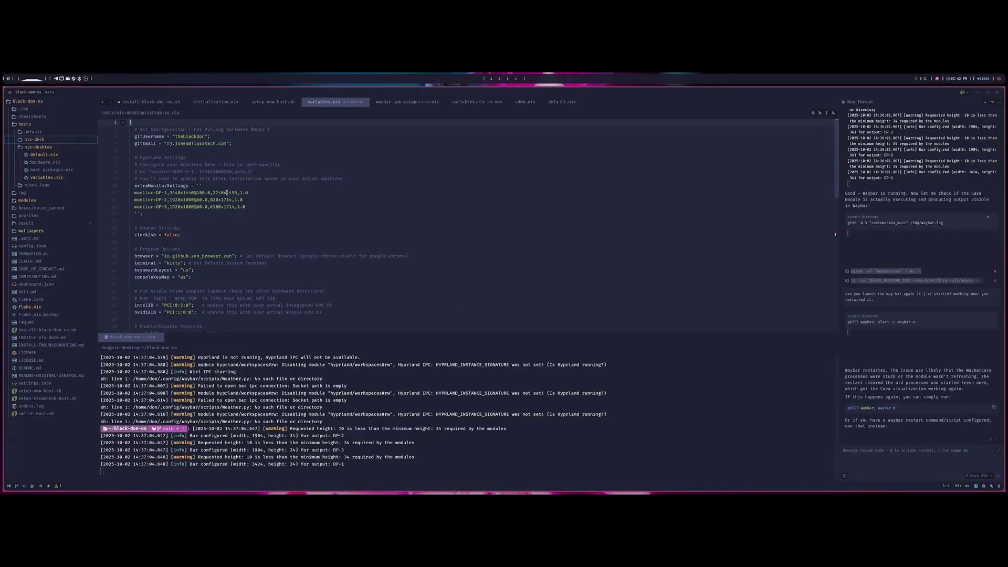
left_click(47, 147)
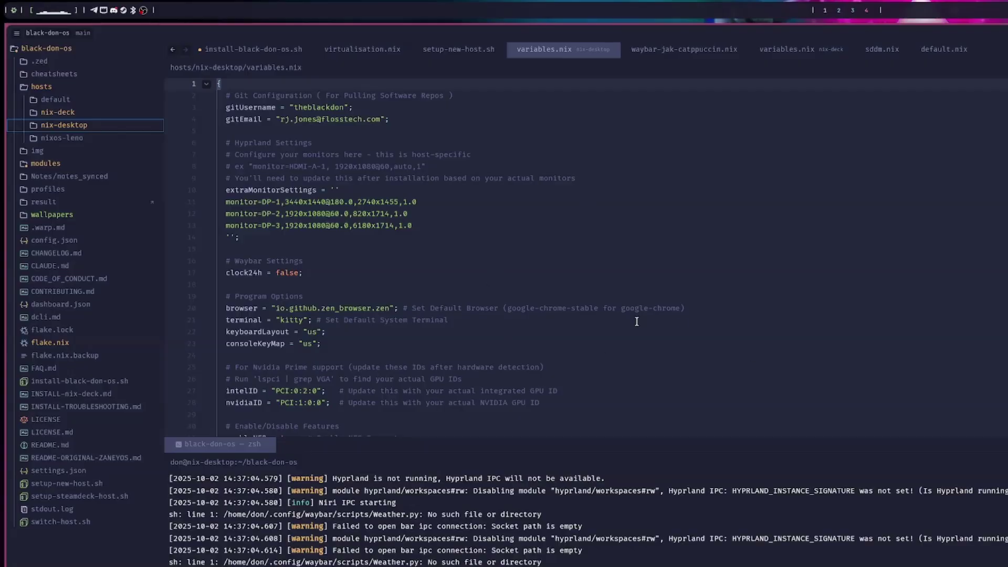
left_click(90, 113)
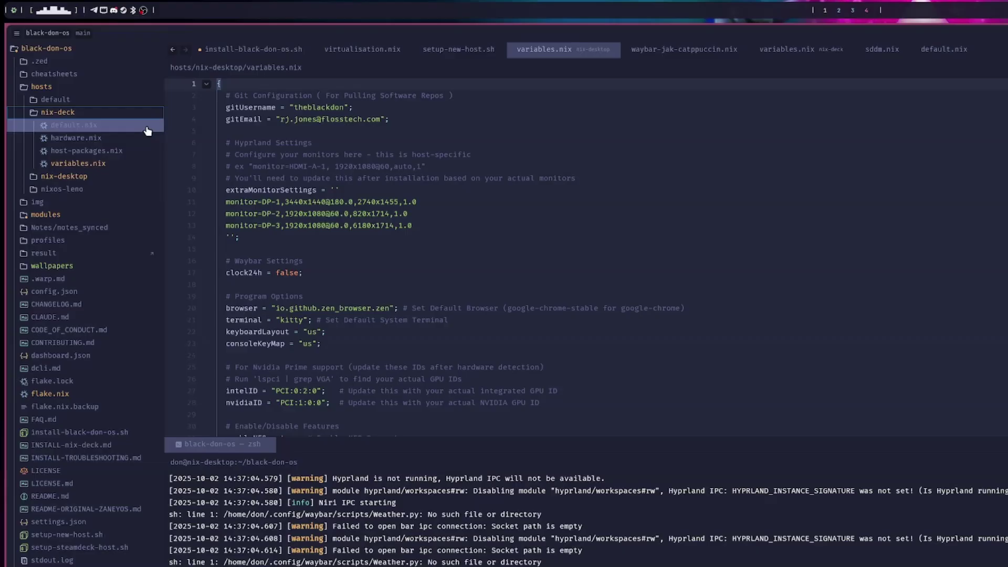
left_click(89, 164)
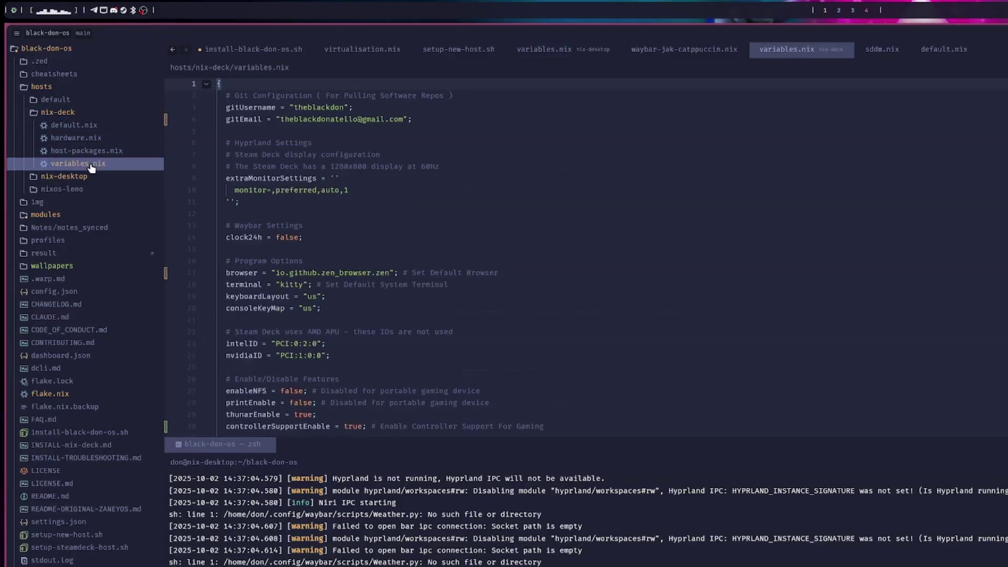
scroll(423, 195, "down", 2)
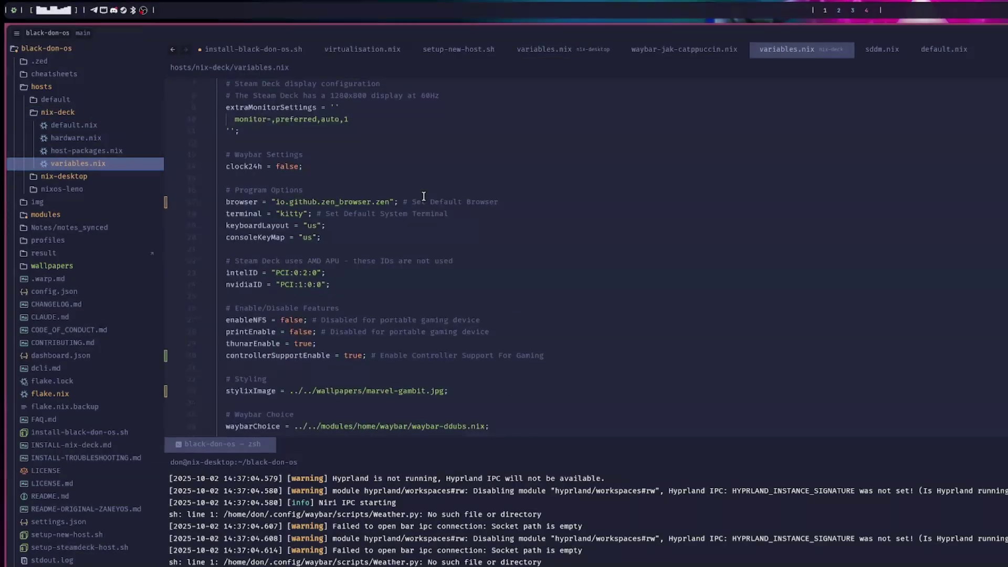
left_click_drag(234, 357, 346, 353)
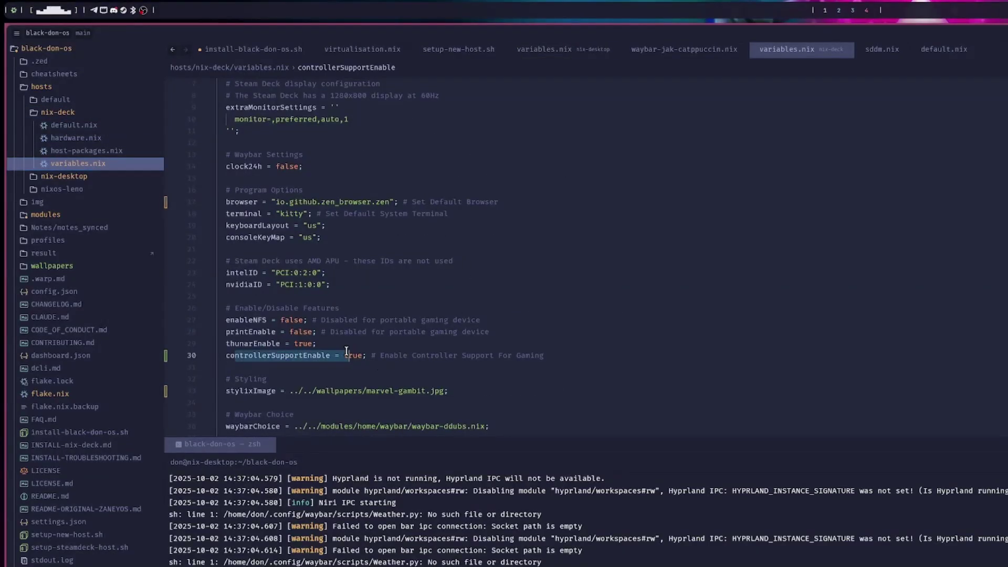
scroll(273, 415, "down", 4)
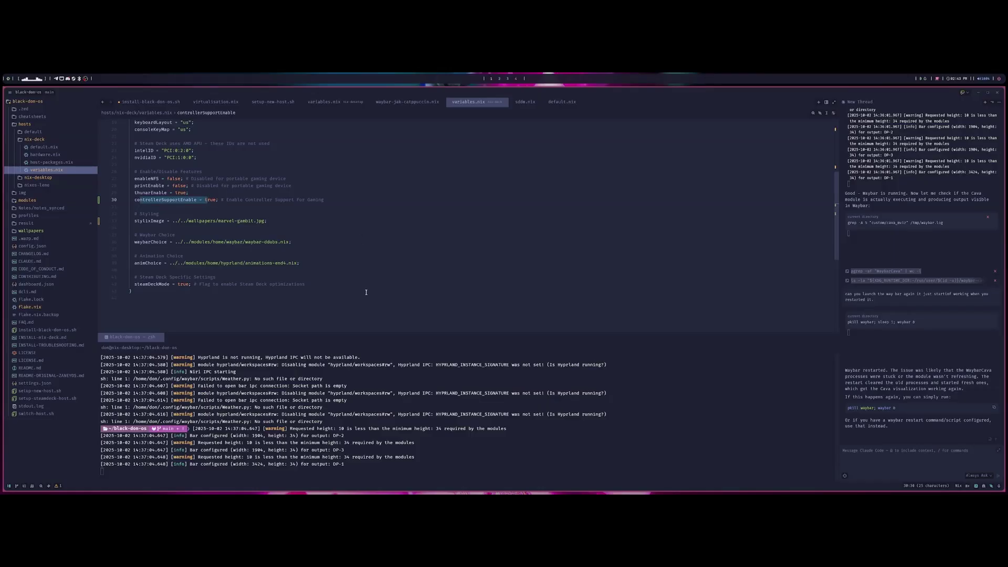
Clear the selection and expand the nixos-lemo and nix-desktop host folders
left_click(215, 200)
left_click(56, 185)
left_click(52, 177)
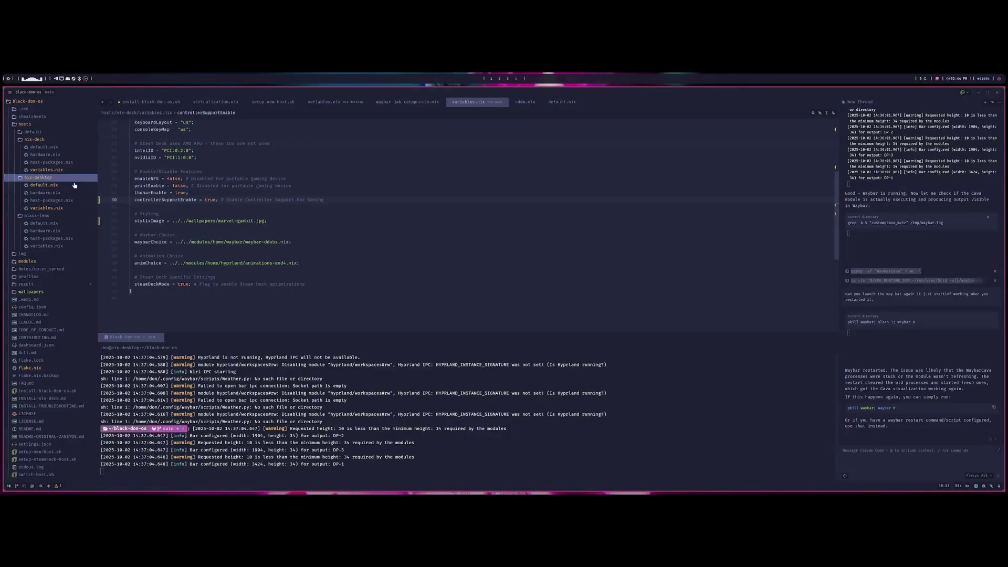
Open nix-desktop/variables.nix and highlight its block of feature enable toggles
left_click(46, 208)
scroll(293, 243, "down", 6)
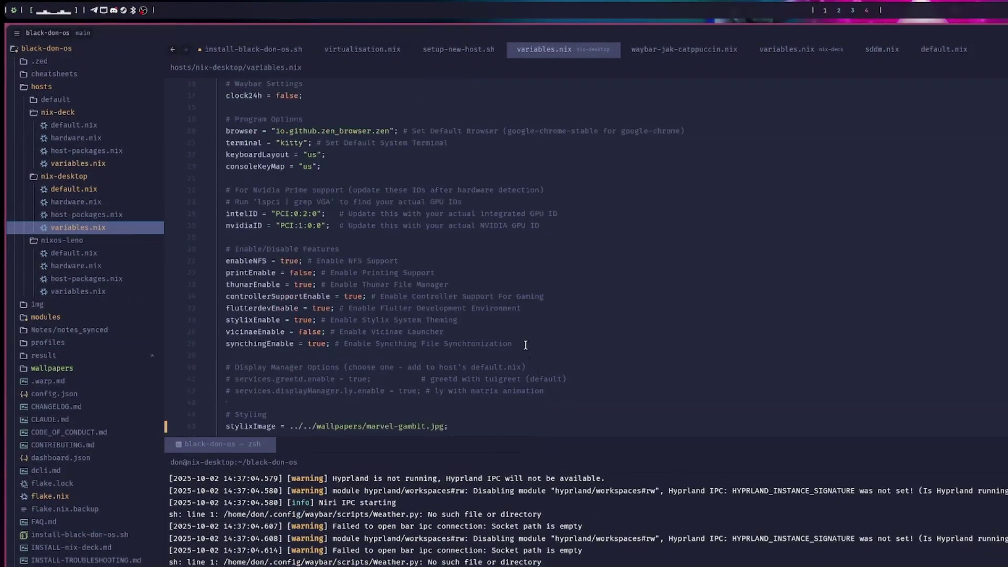
mouse_move(512, 344)
left_mouse_down()
mouse_move(218, 273)
mouse_move(217, 249)
left_mouse_up()
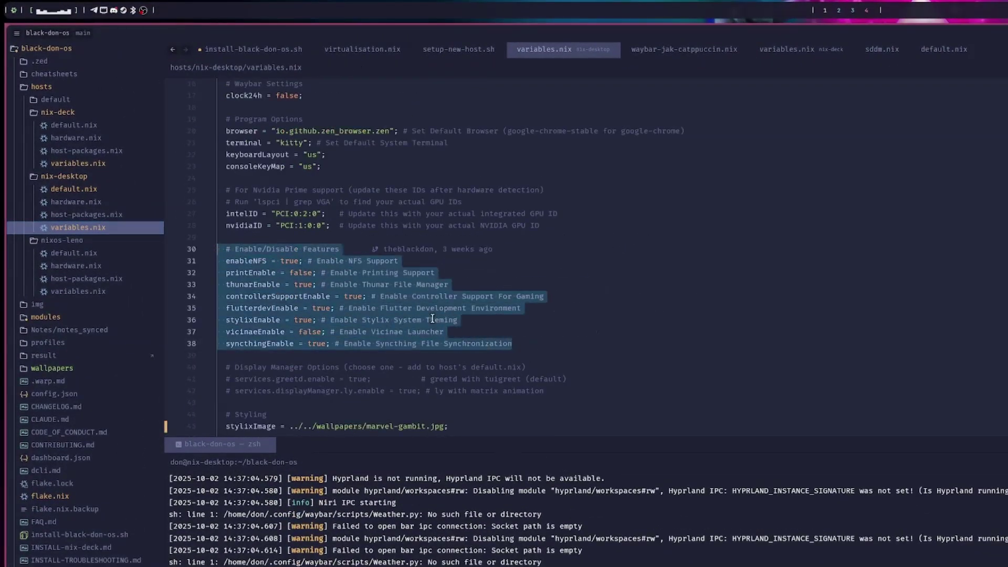
left_click(703, 317)
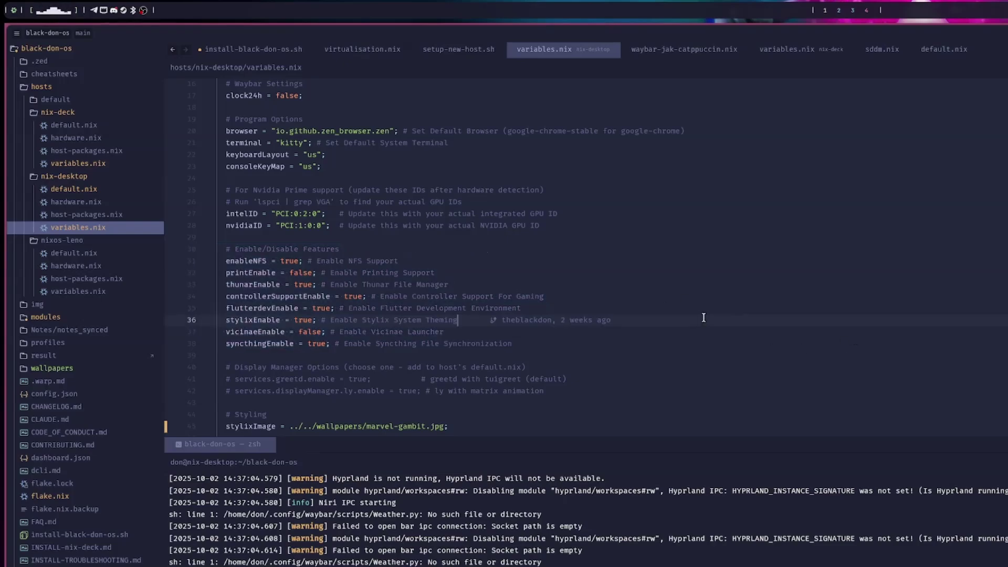
scroll(704, 299, "down", 3)
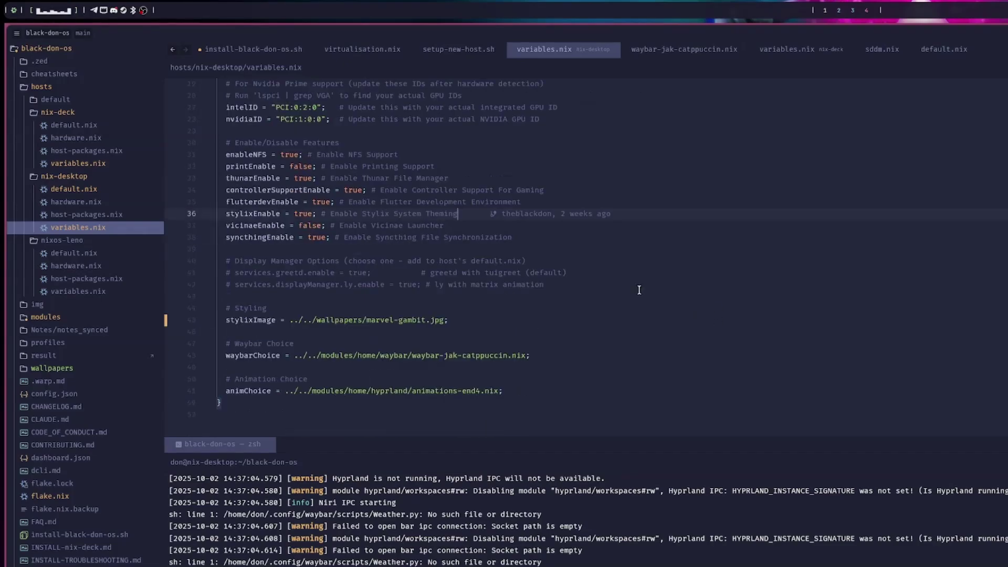
Open nix-desktop/default.nix and highlight the sddm display manager setting
left_click(103, 189)
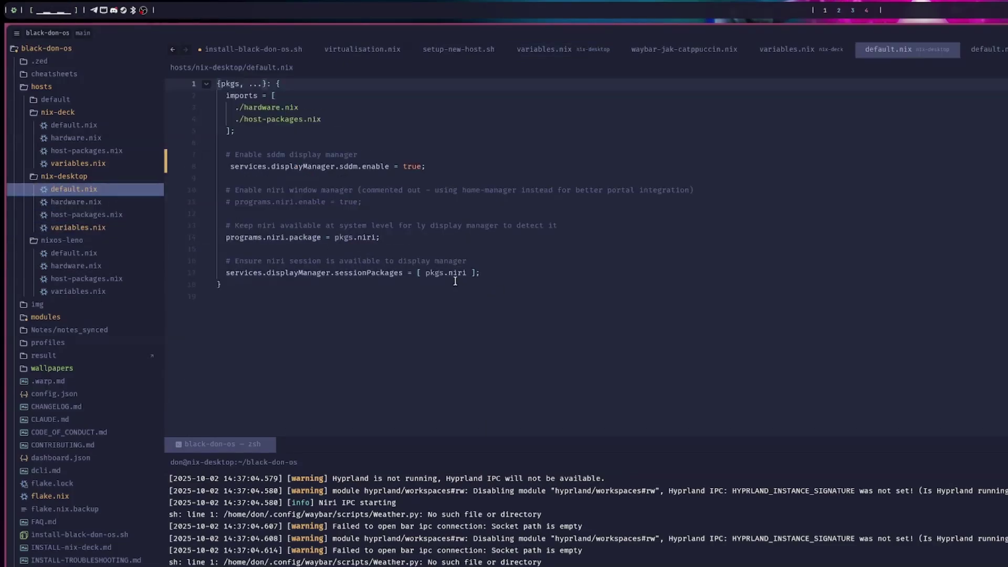
left_click_drag(426, 167, 217, 160)
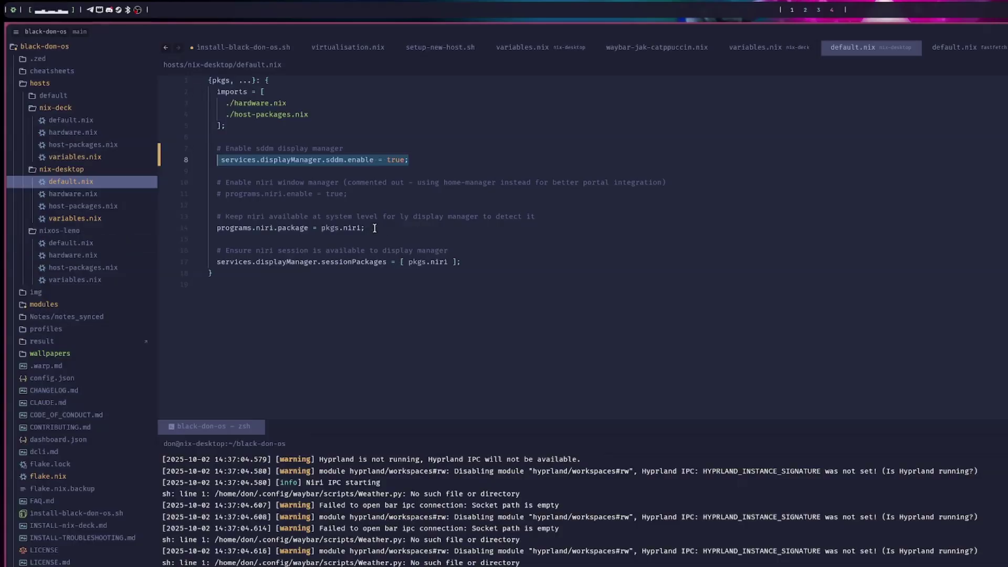
key("super+q")
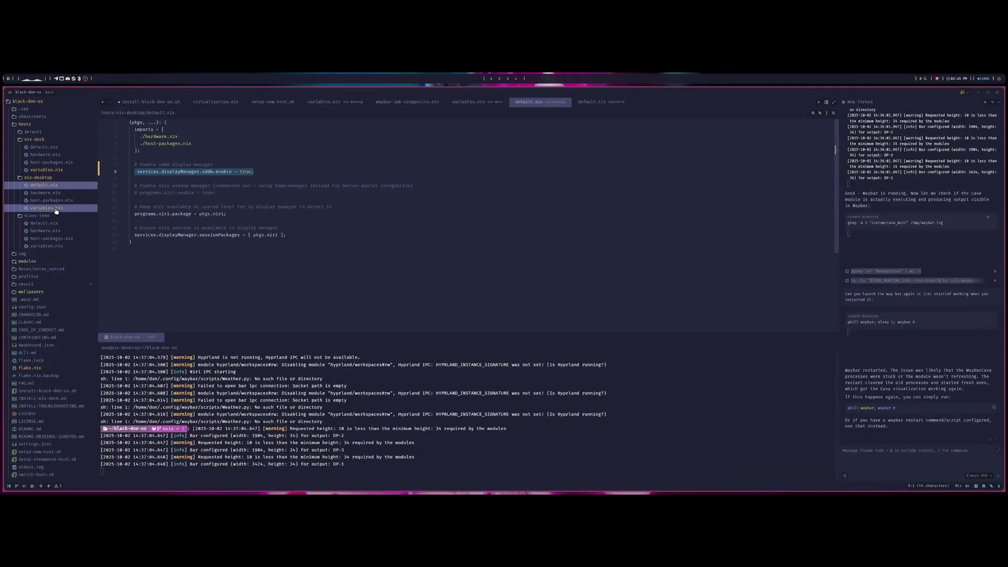
Expand the modules folder and open the niri project from recent projects
left_click(59, 261)
key("ctrl+alt+o")
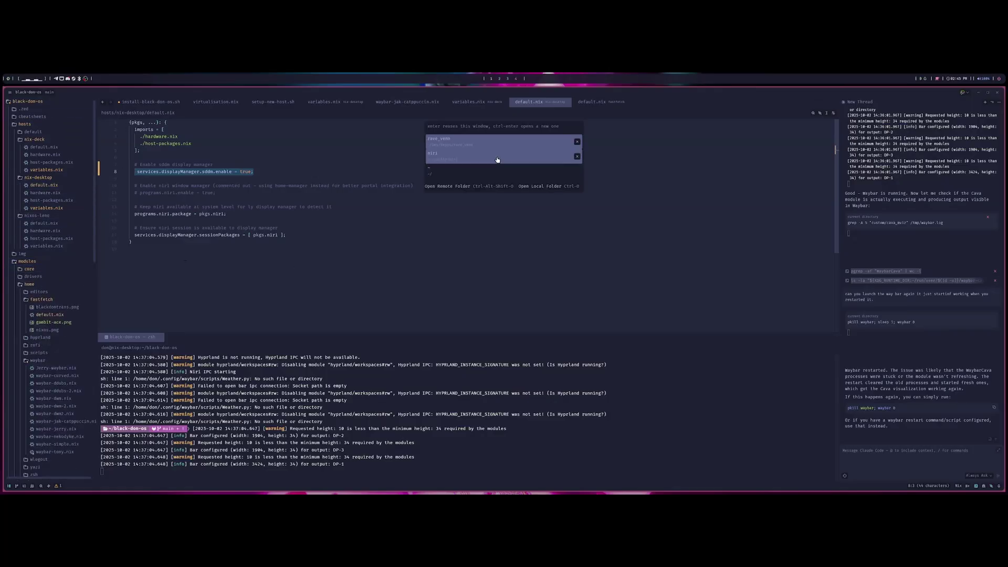
left_click(497, 160)
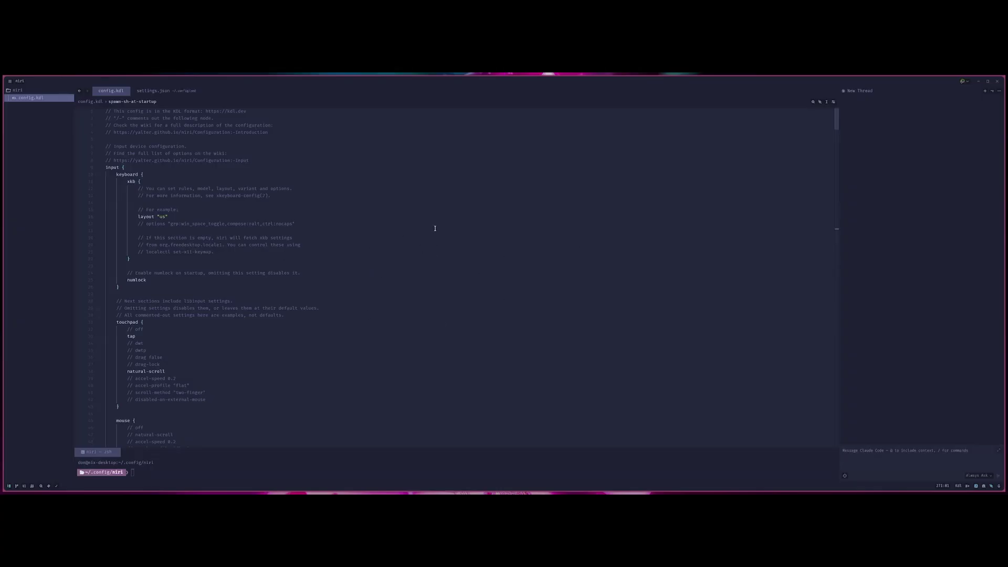
Scroll through config.kdl and highlight its screenshot and animation settings
scroll(427, 243, "down", 1)
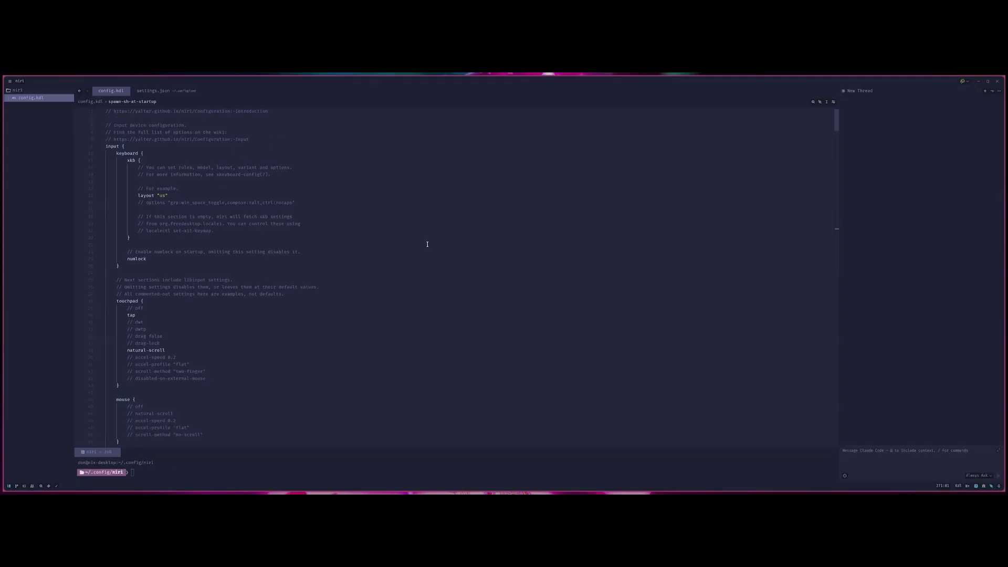
scroll(428, 244, "down", 2)
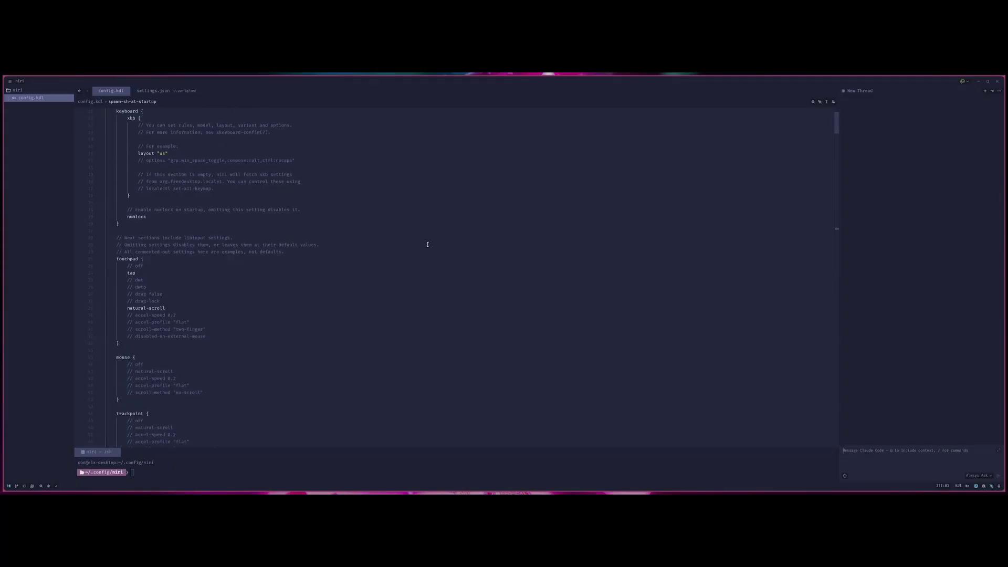
scroll(428, 244, "down", 4)
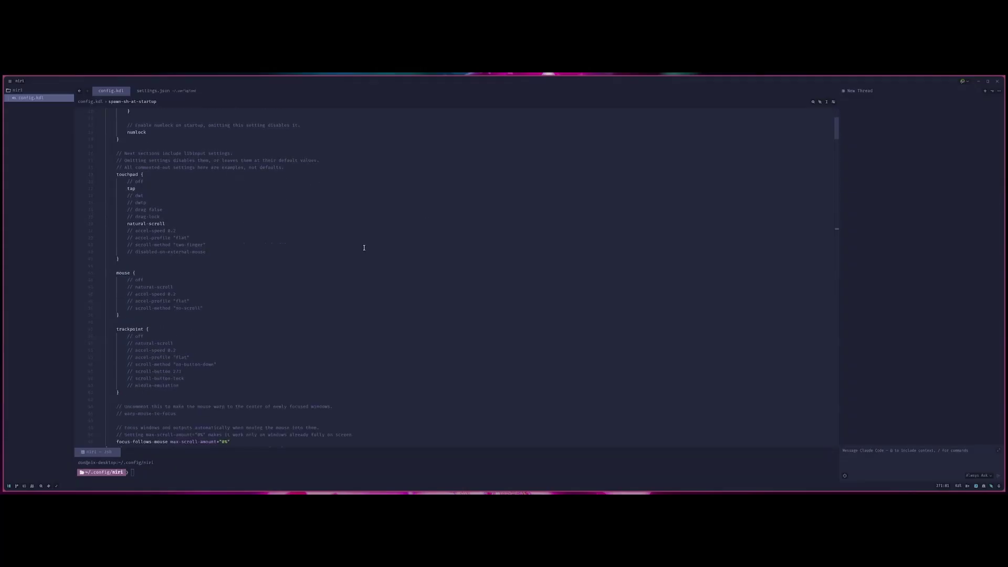
scroll(377, 239, "down", 15)
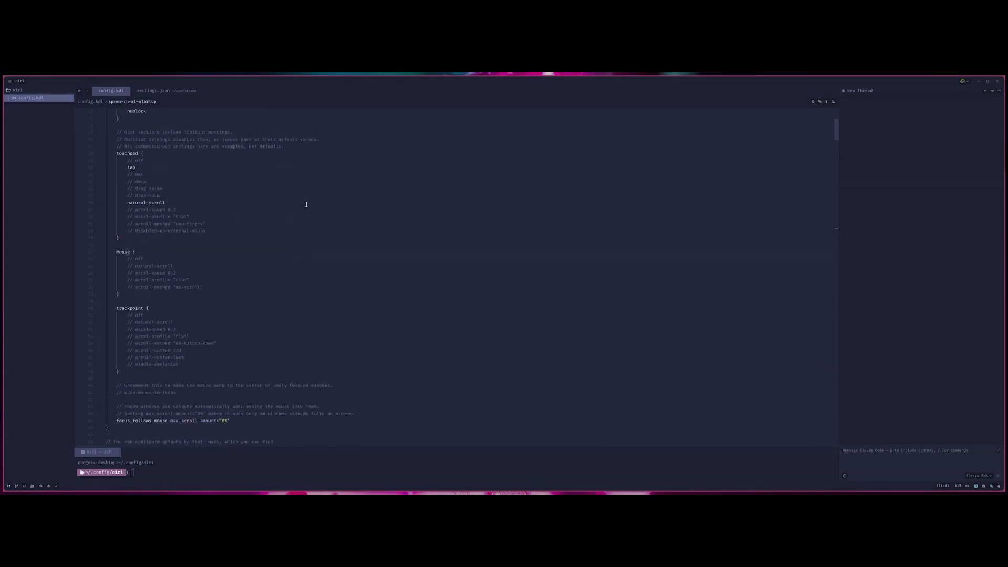
scroll(326, 283, "down", 11)
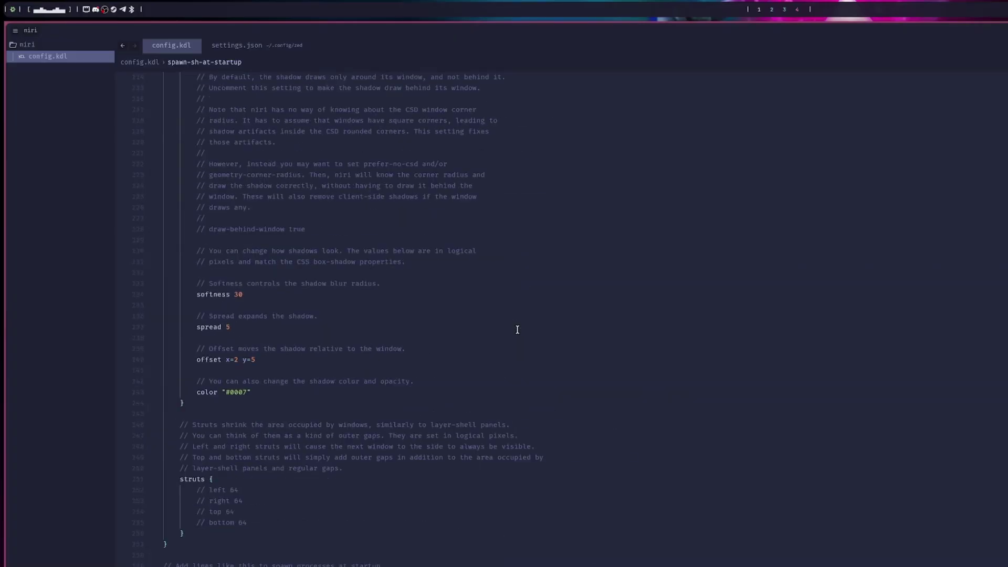
scroll(517, 329, "down", 18)
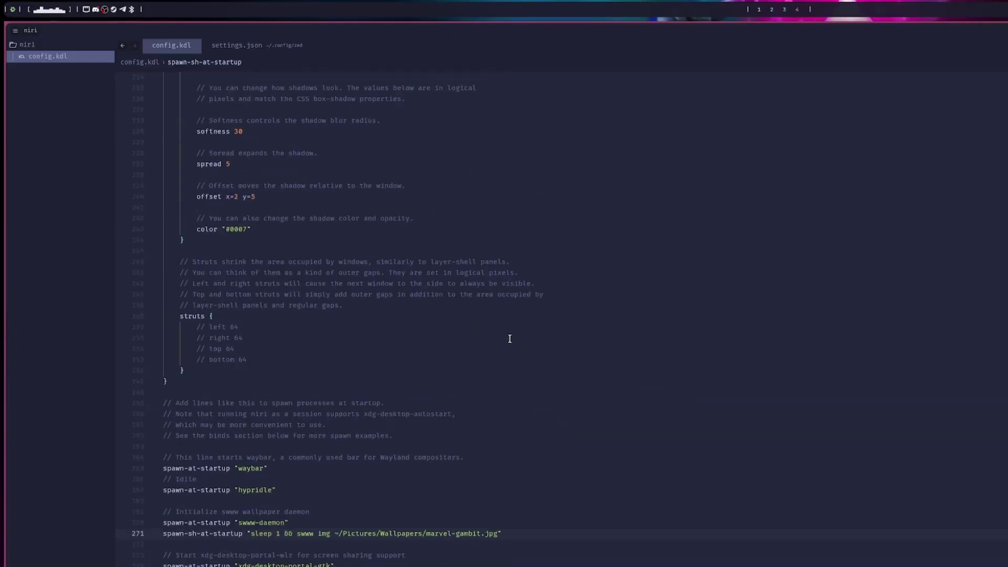
scroll(501, 337, "down", 11)
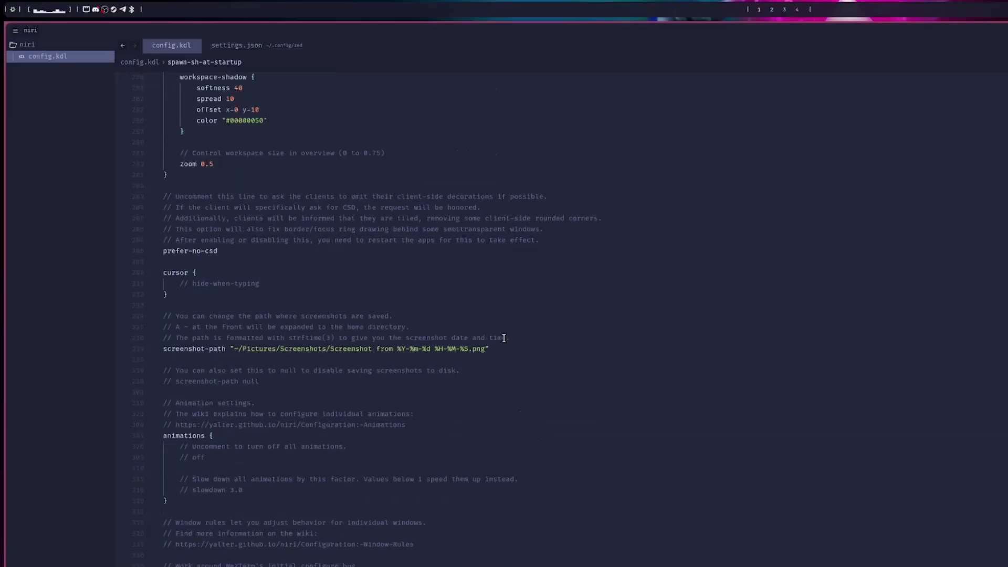
left_click_drag(376, 341, 190, 284)
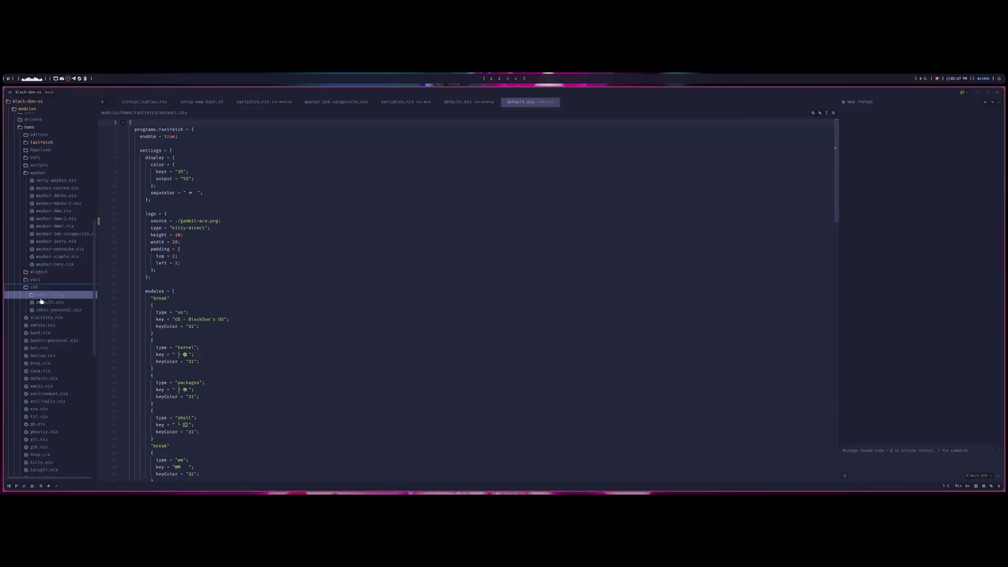
Open the kitty.nix module from the file tree to review its settings
scroll(63, 284, "down", 3)
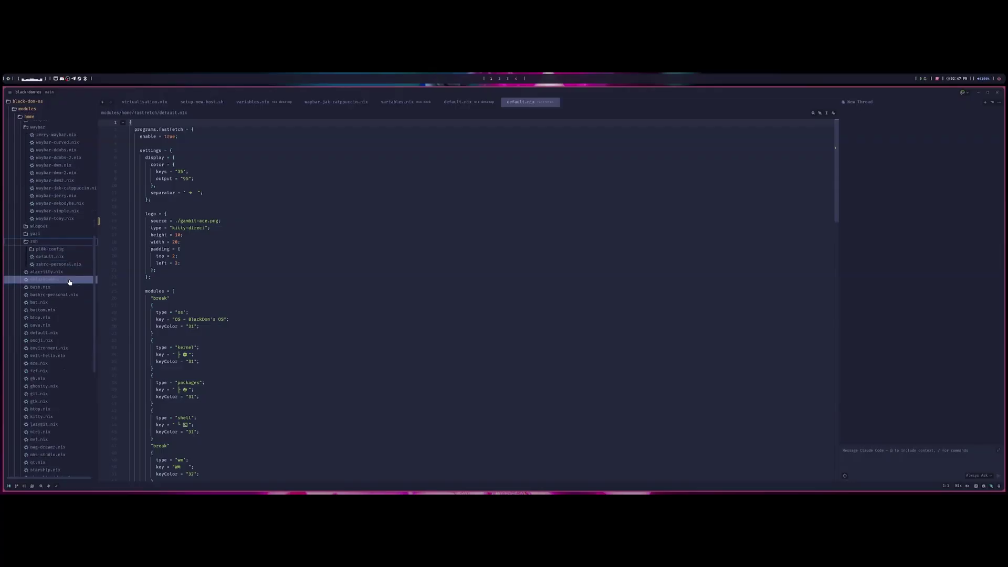
left_click(55, 418)
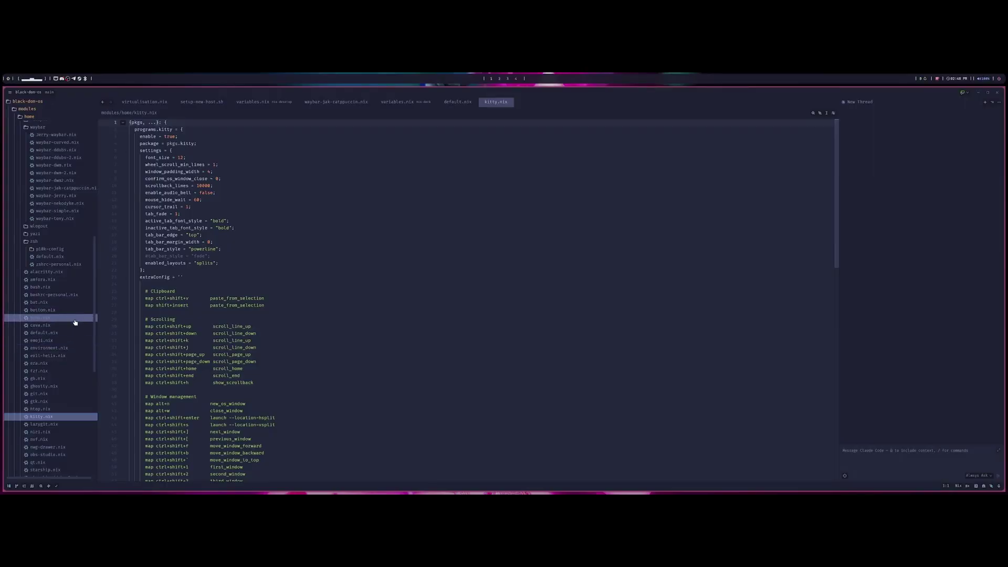
key("super+d")
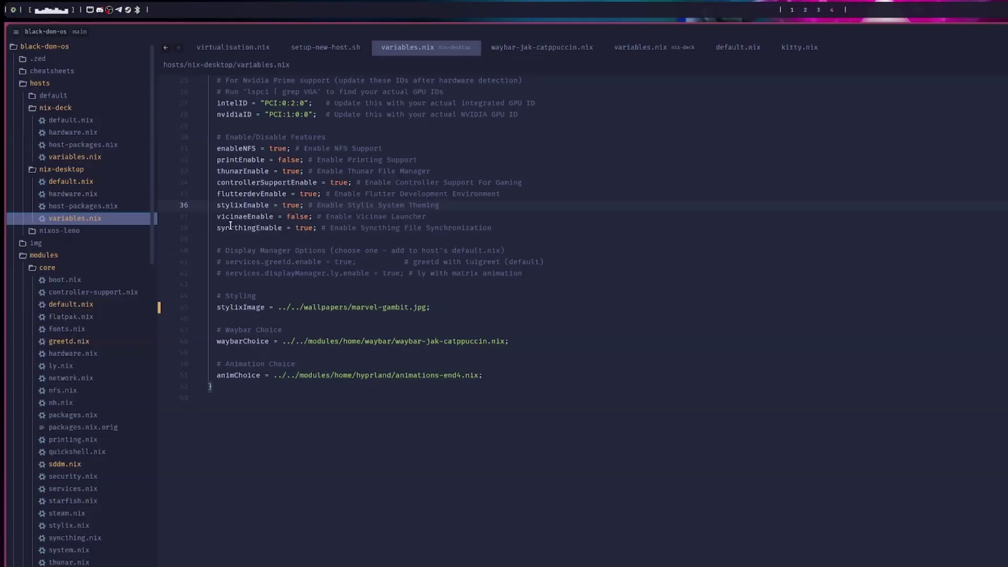
key("ctrl+a")
key("Escape")
key("Down")
key("shift+Home")
left_click(587, 293)
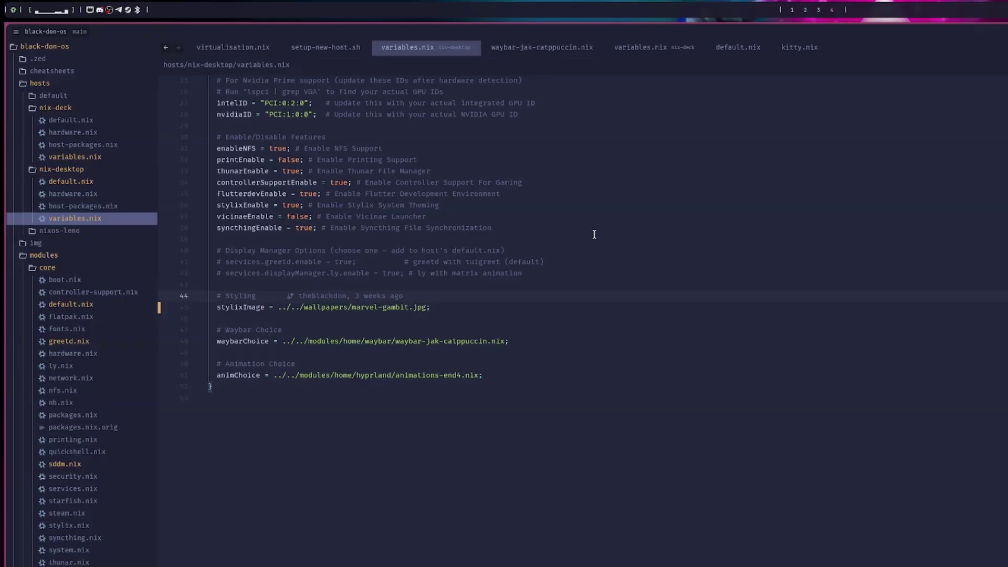
key("super+d")
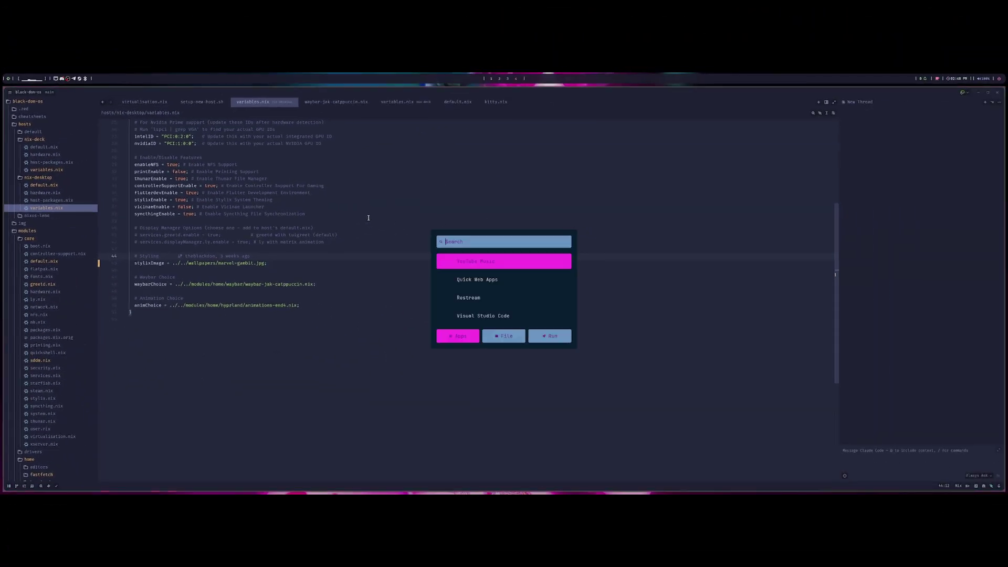
key("Down")
key("Down")
key("Down")
key("Down")
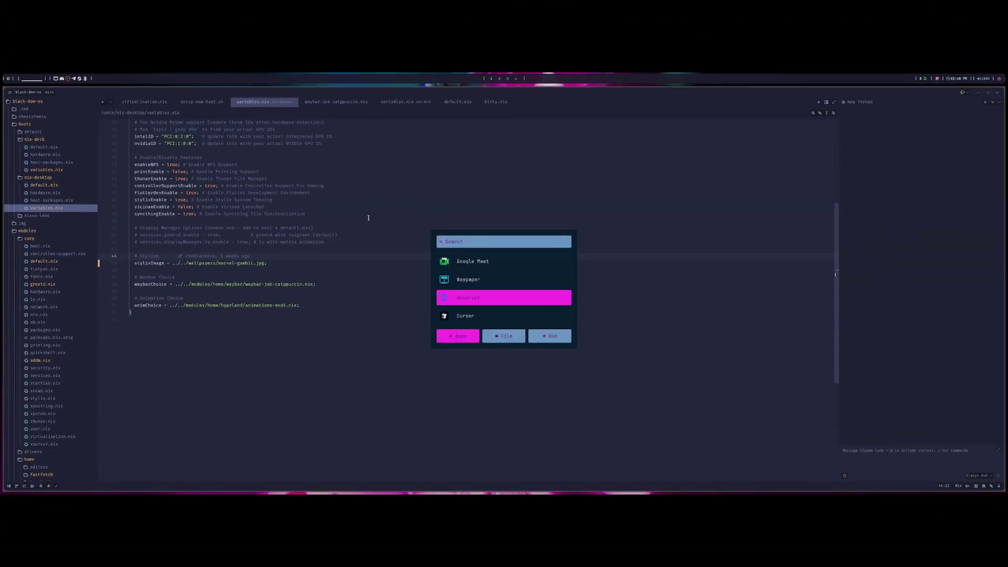
key("Return")
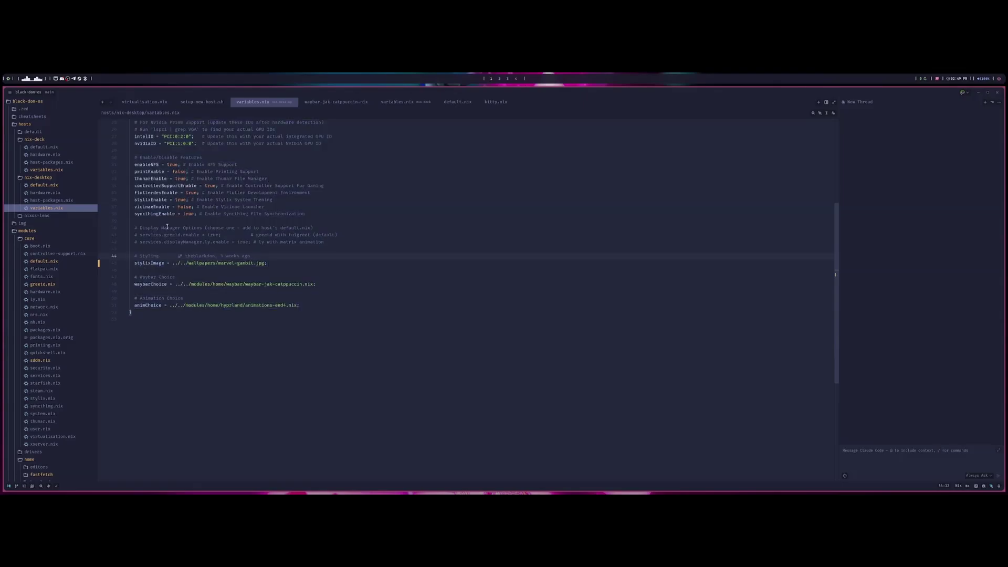
Open modules/home/niri.nix and read through its packages and xwayland-satellite service
scroll(57, 302, "down", 7)
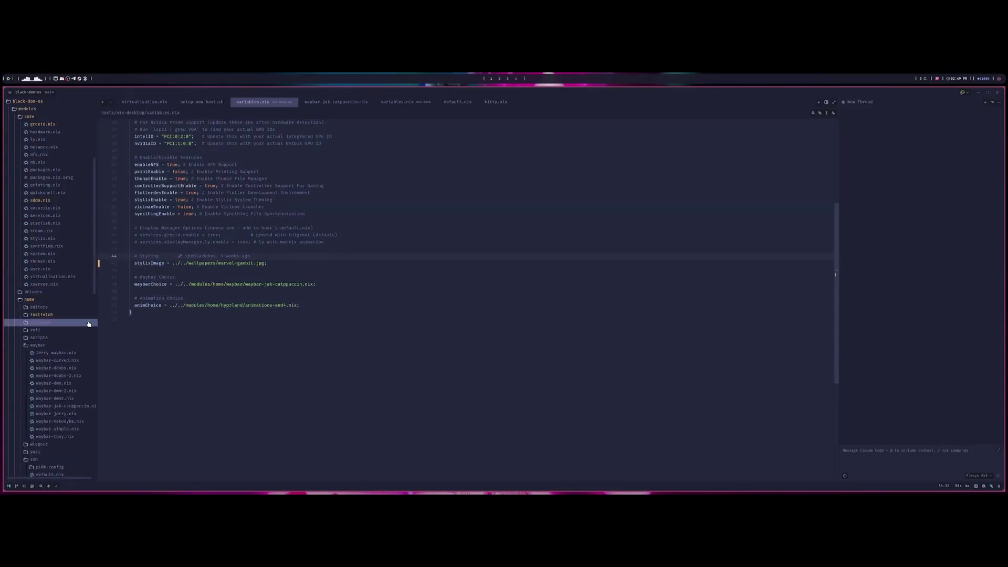
scroll(73, 367, "down", 8)
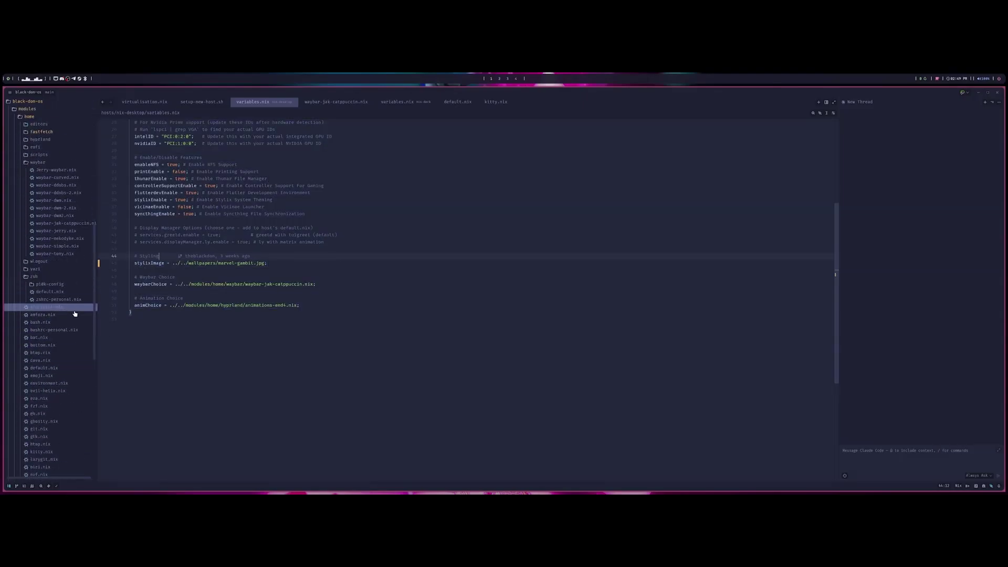
scroll(68, 347, "down", 5)
scroll(63, 236, "down", 3)
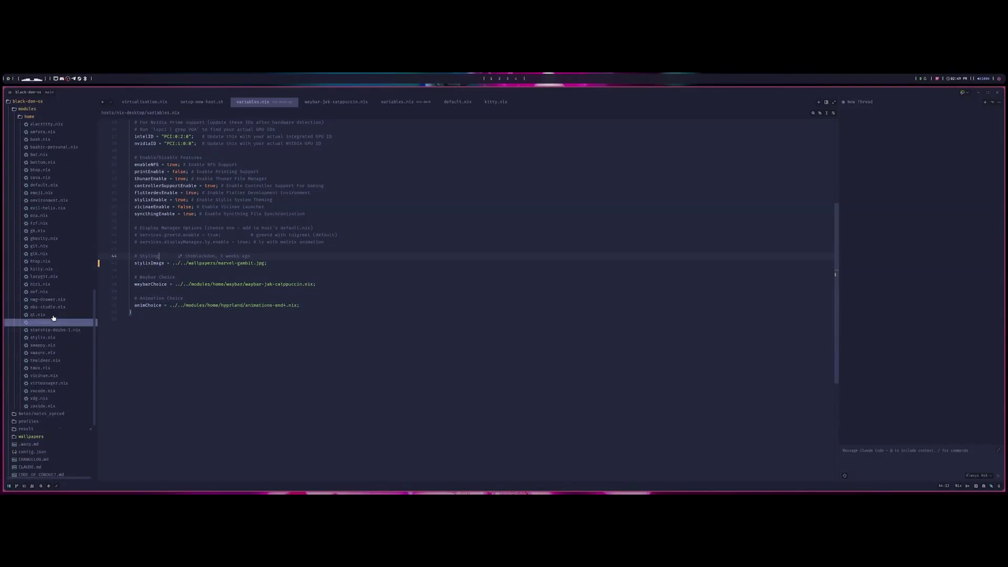
left_click(56, 284)
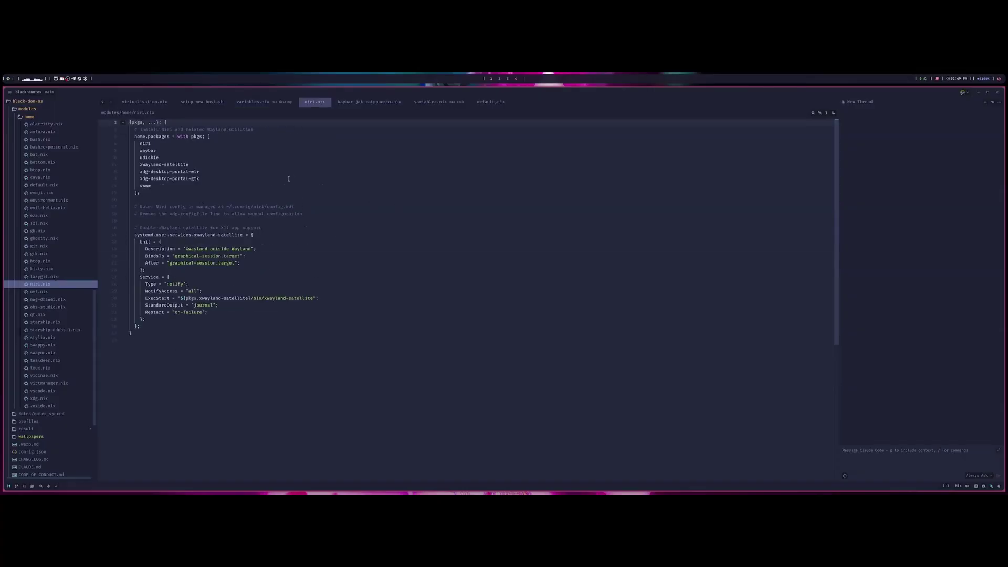
scroll(49, 293, "down", 2)
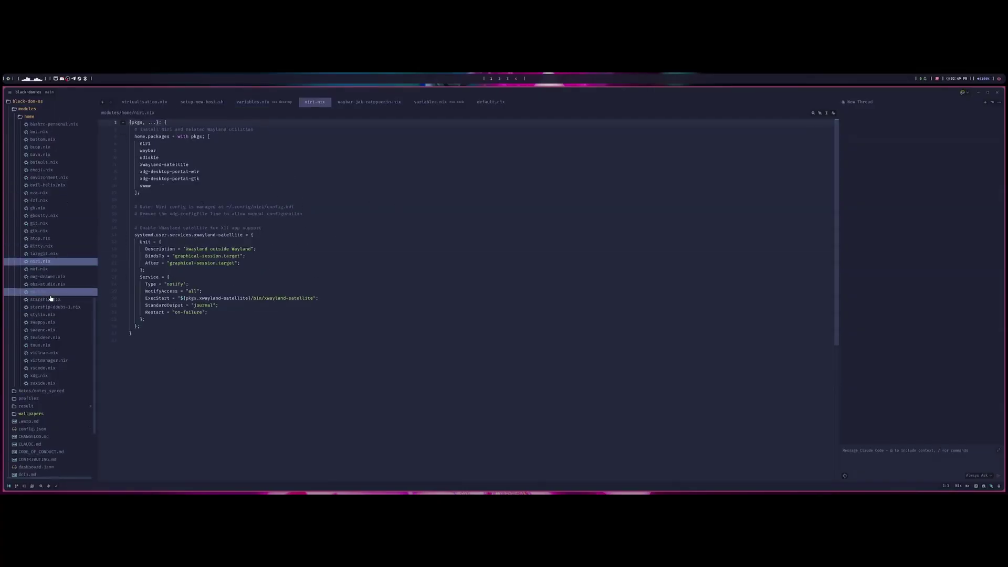
scroll(54, 207, "down", 1)
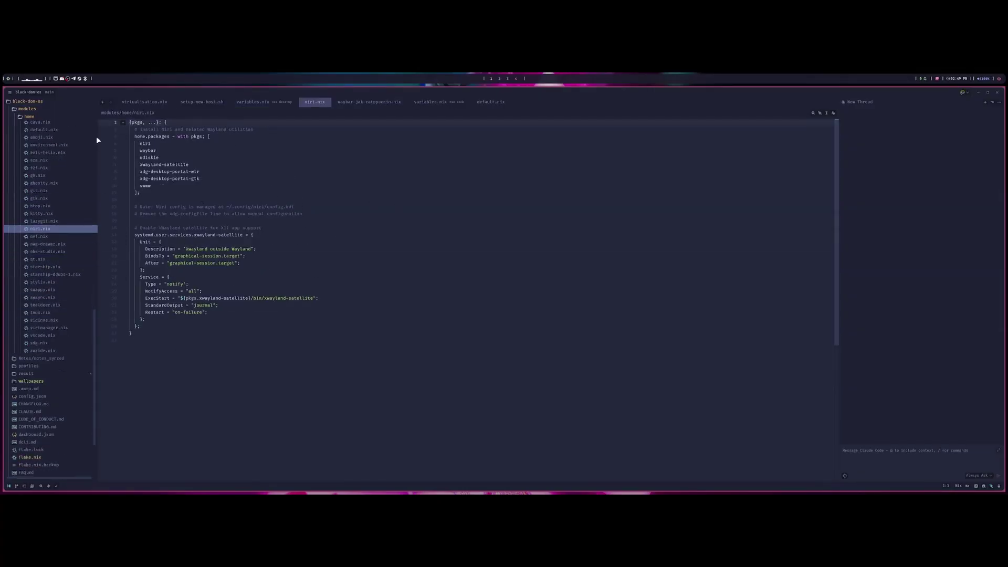
scroll(48, 285, "down", 4)
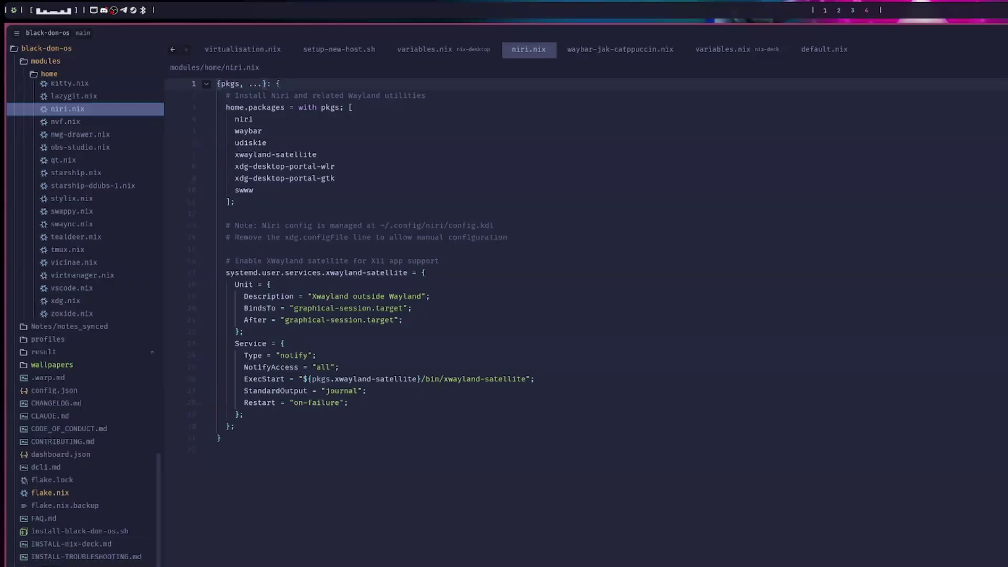
View setup-steamdeck-host.sh, INSTALL-nix-deck.md, then setup-new-host.sh in turn
left_click(80, 566)
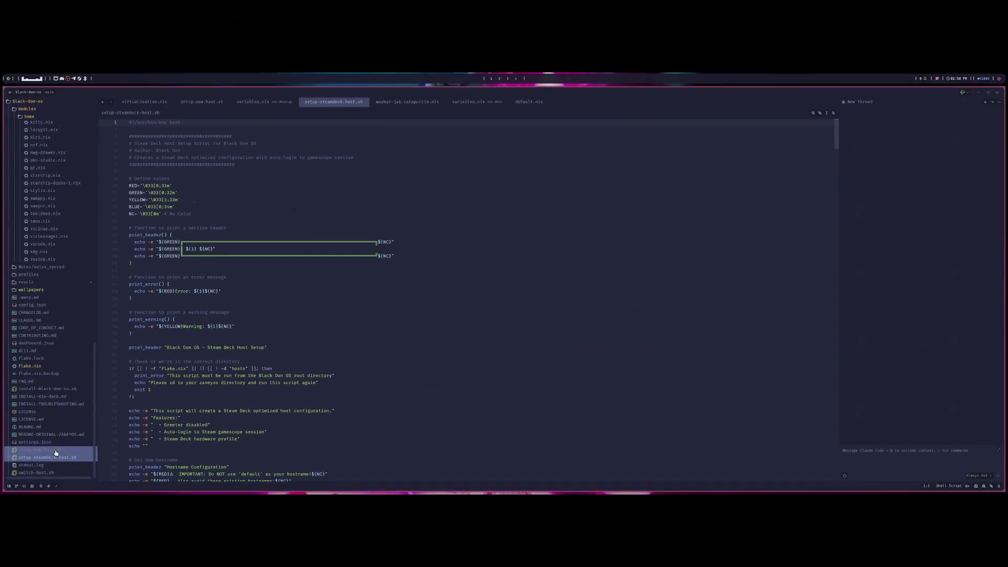
left_click(46, 397)
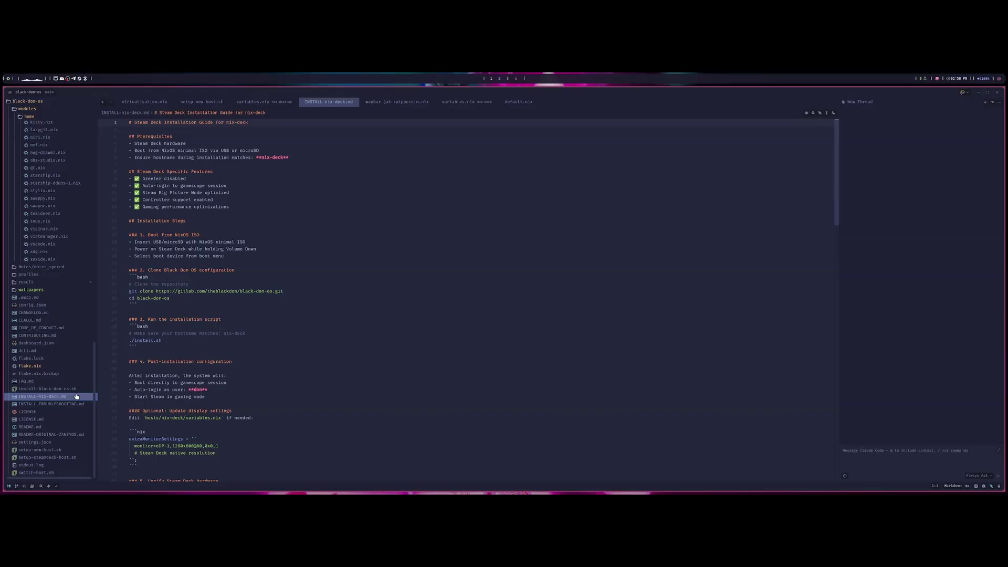
left_click(62, 451)
scroll(68, 337, "up", 15)
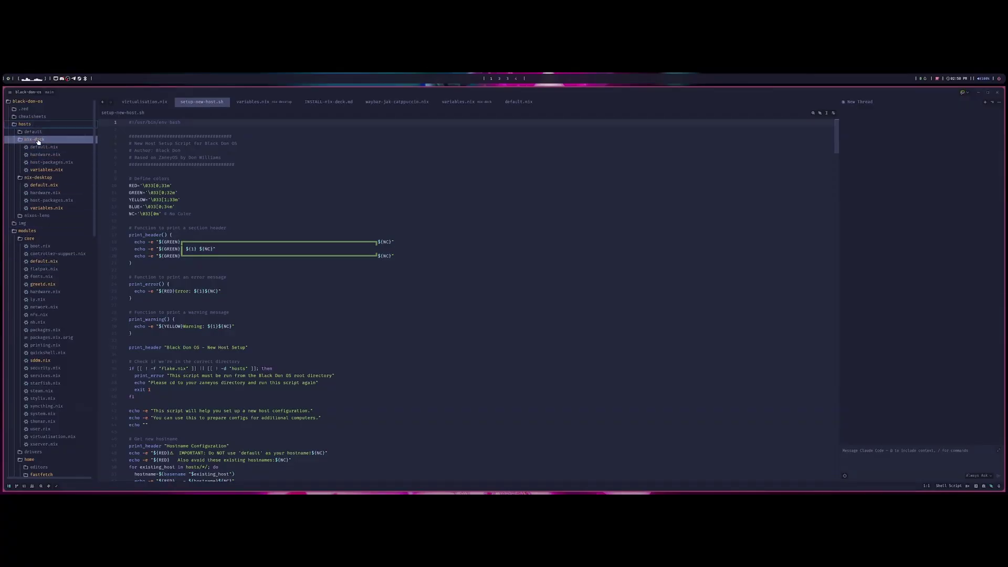
scroll(52, 199, "down", 12)
scroll(60, 257, "down", 15)
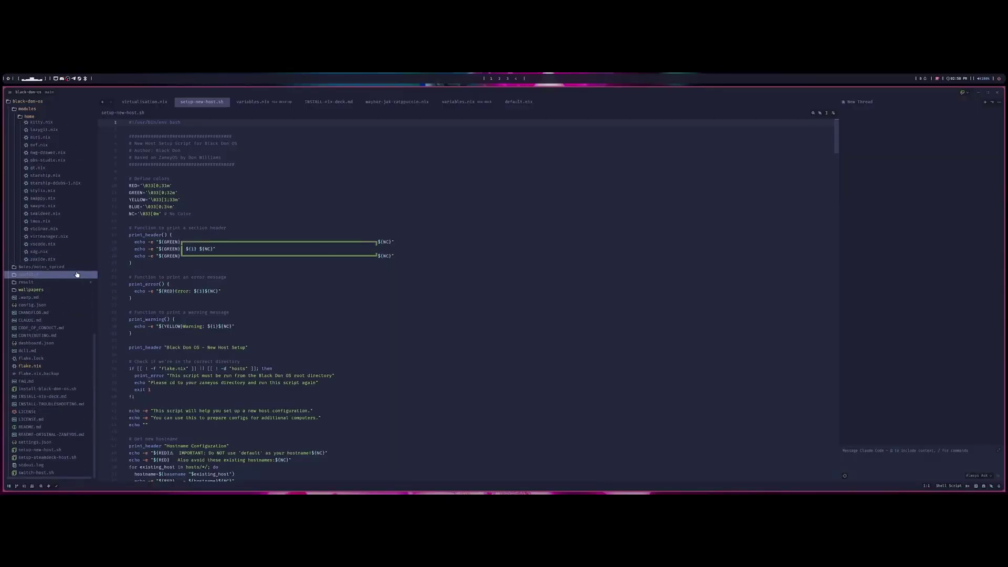
scroll(64, 313, "up", 15)
scroll(64, 309, "up", 5)
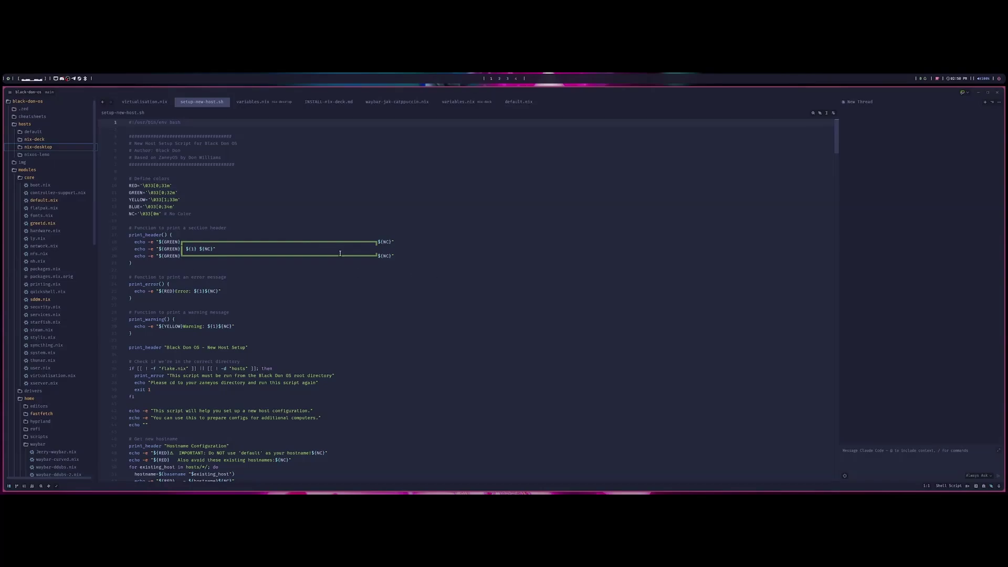
scroll(84, 242, "down", 3)
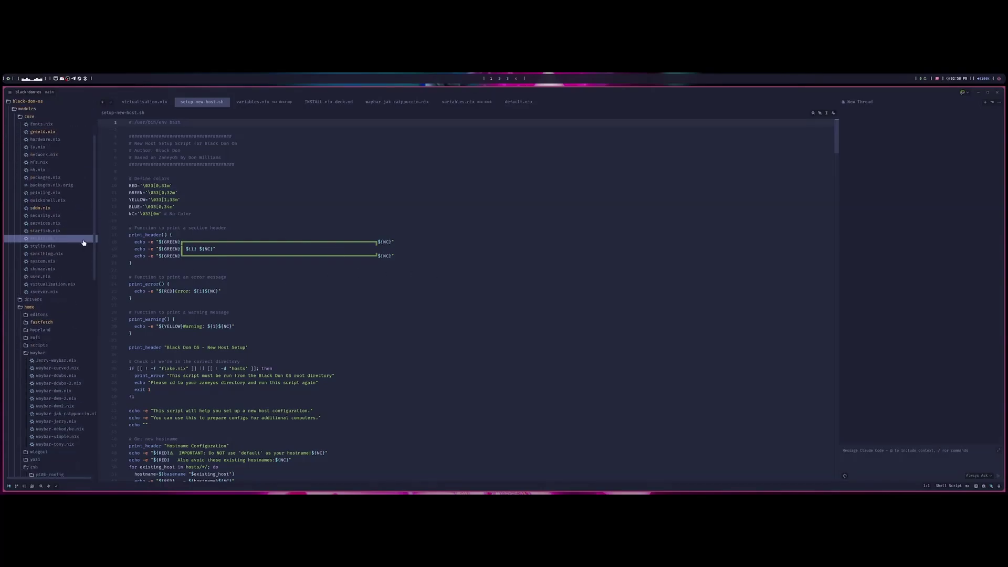
scroll(86, 242, "down", 1)
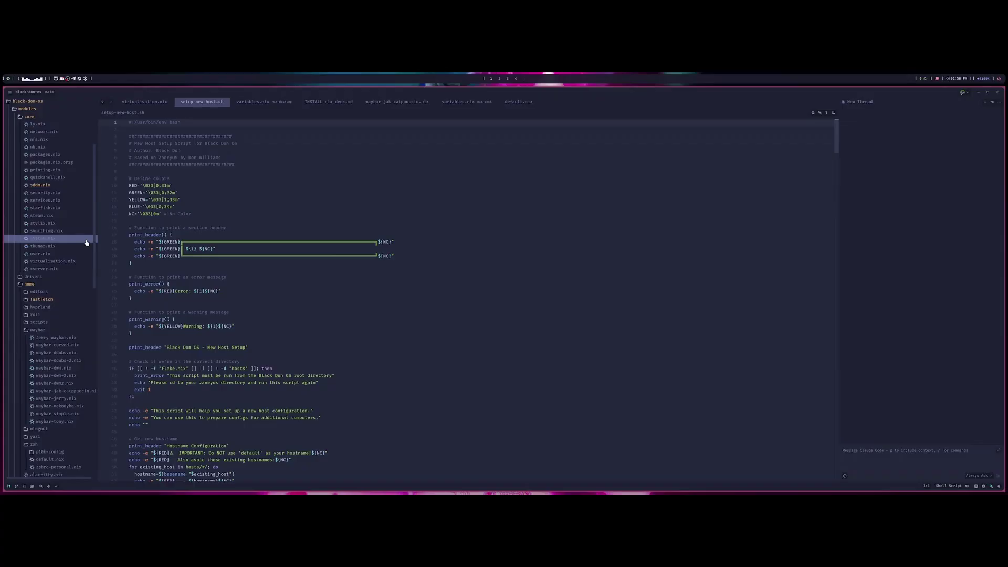